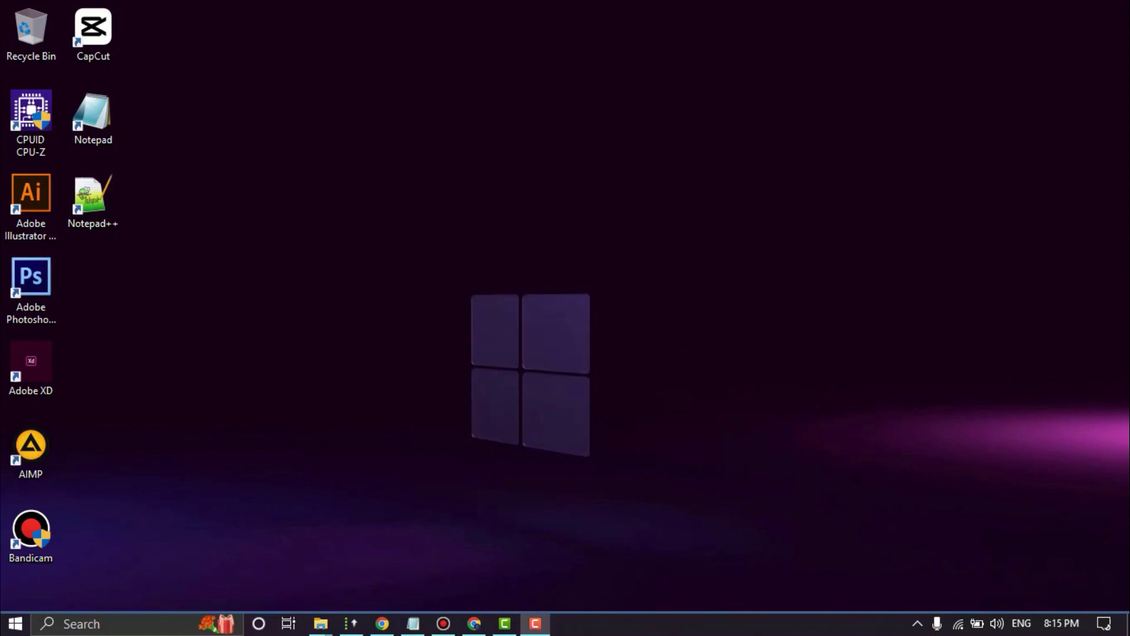
Step: Launch Task Manager from the taskbar menu and switch to its Services list
{"action": "right_click", "coordinate": [671, 624]}
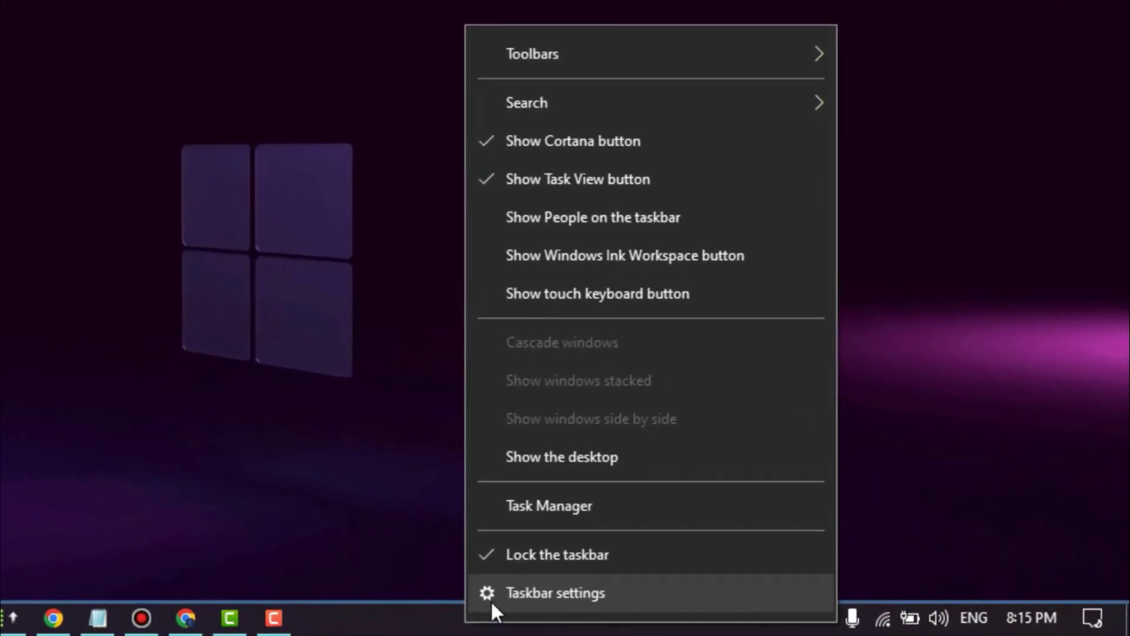
{"action": "left_click", "coordinate": [525, 504]}
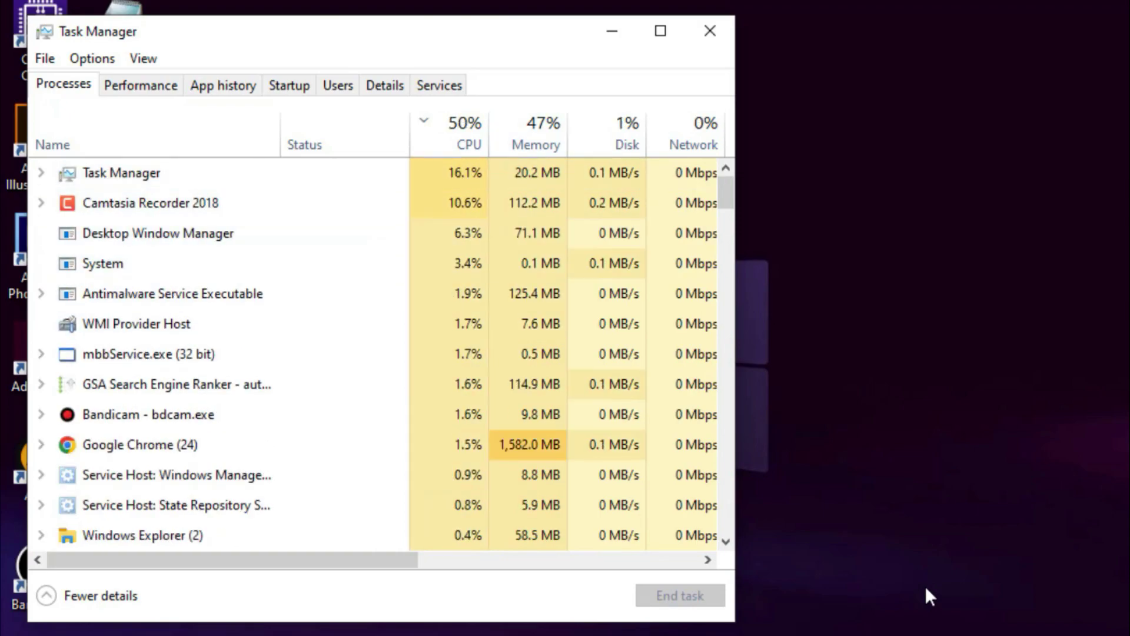
{"action": "key", "text": "ctrl+shift+Tab"}
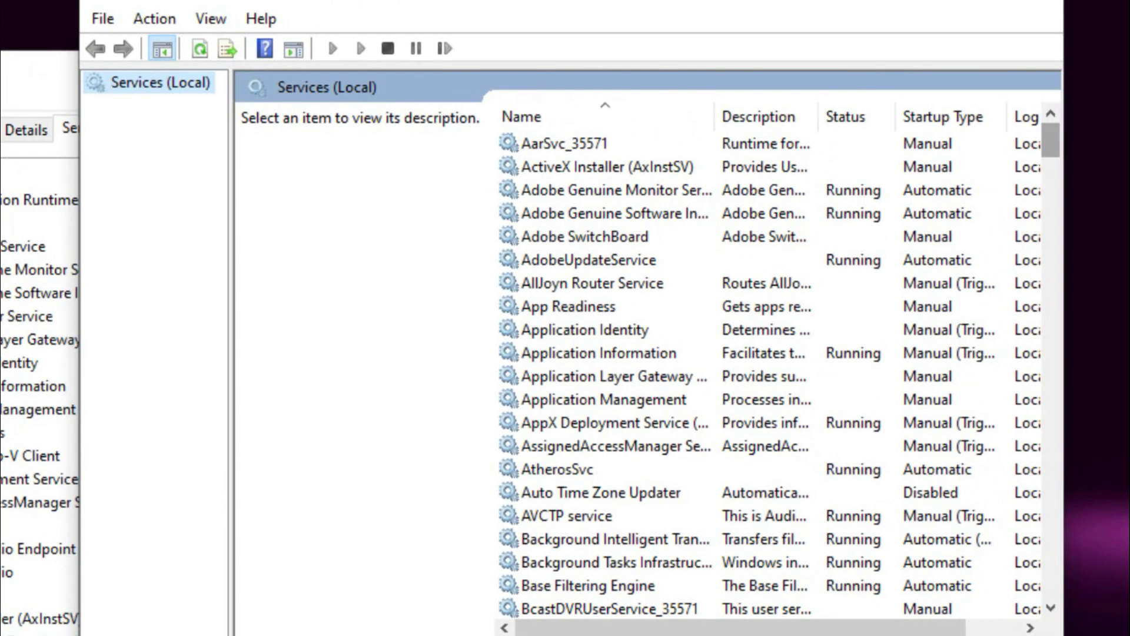
{"action": "scroll", "coordinate": [777, 371], "scroll_direction": "down", "scroll_amount": 10}
{"action": "scroll", "coordinate": [776, 371], "scroll_direction": "down", "scroll_amount": 10}
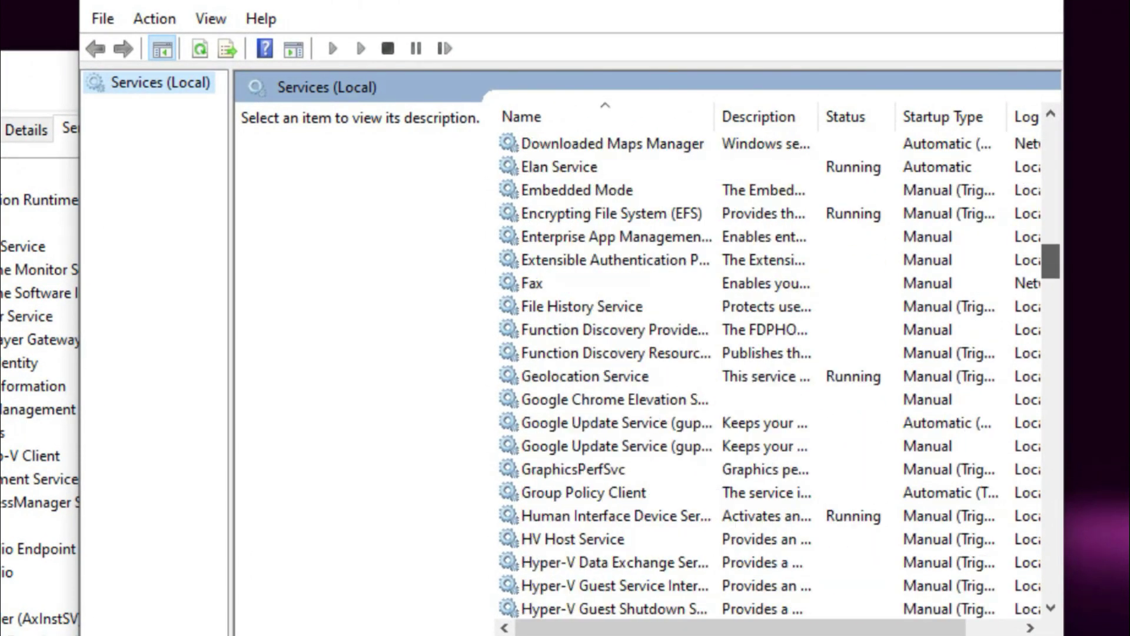
{"action": "scroll", "coordinate": [777, 371], "scroll_direction": "down", "scroll_amount": 10}
{"action": "scroll", "coordinate": [777, 372], "scroll_direction": "down", "scroll_amount": 10}
{"action": "scroll", "coordinate": [777, 371], "scroll_direction": "down", "scroll_amount": 8}
{"action": "scroll", "coordinate": [777, 370], "scroll_direction": "down", "scroll_amount": 3}
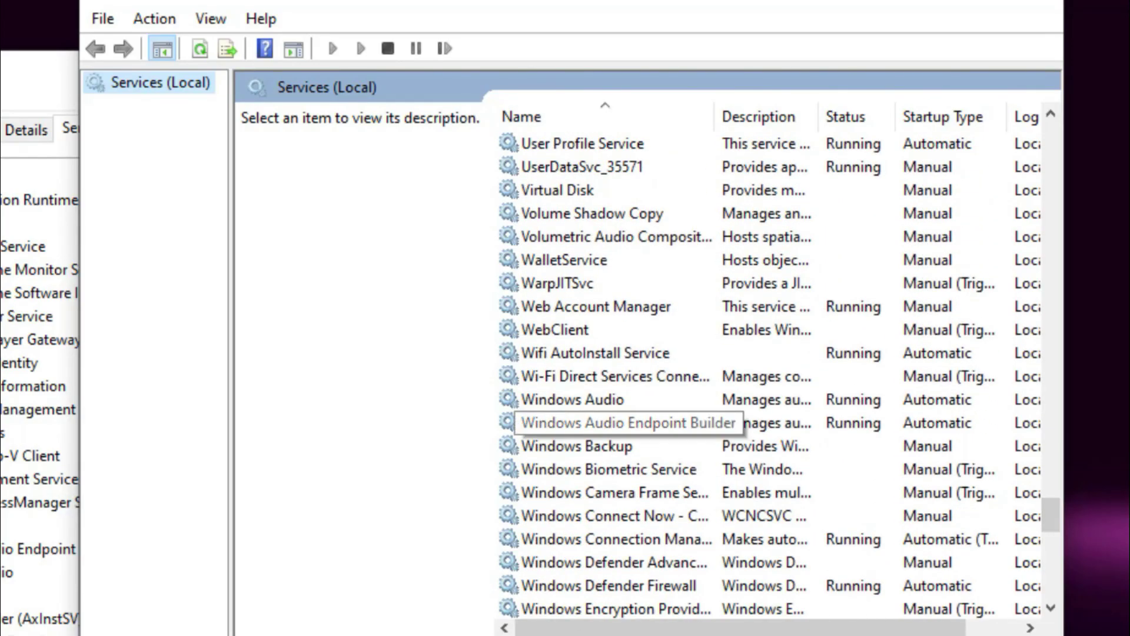
{"action": "scroll", "coordinate": [618, 423], "scroll_direction": "down", "scroll_amount": 3}
{"action": "scroll", "coordinate": [618, 424], "scroll_direction": "down", "scroll_amount": 2}
{"action": "scroll", "coordinate": [618, 423], "scroll_direction": "down", "scroll_amount": 4}
{"action": "scroll", "coordinate": [618, 424], "scroll_direction": "down", "scroll_amount": 4}
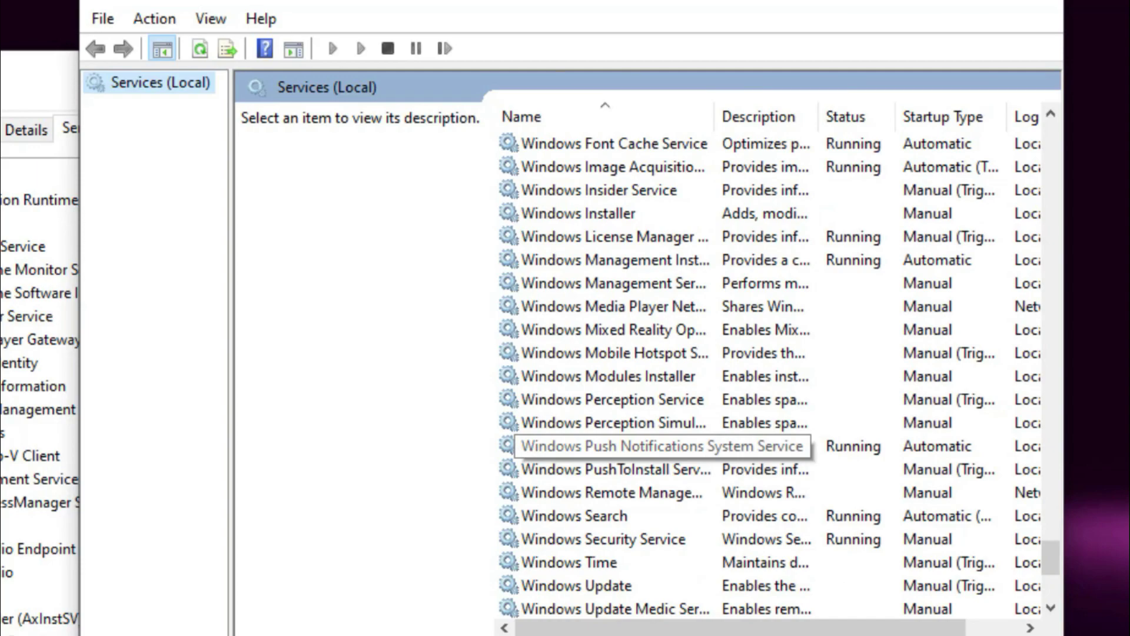
{"action": "scroll", "coordinate": [618, 445], "scroll_direction": "down", "scroll_amount": 1}
Step: Select the Windows Search service and bring up its context actions
{"action": "left_click", "coordinate": [573, 446]}
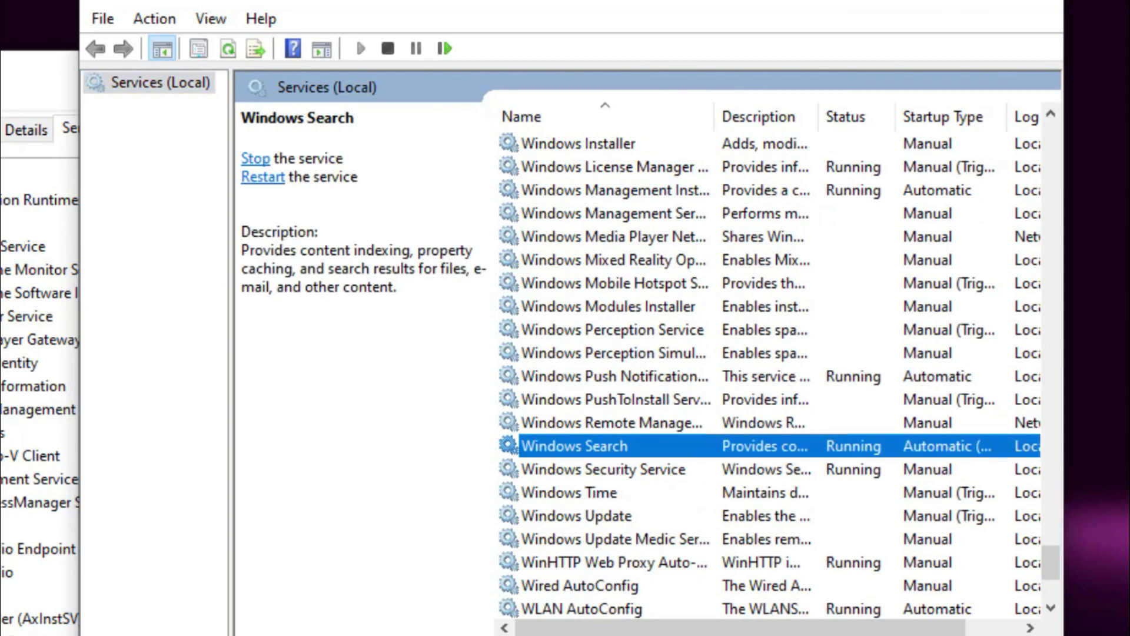
{"action": "right_click", "coordinate": [601, 446]}
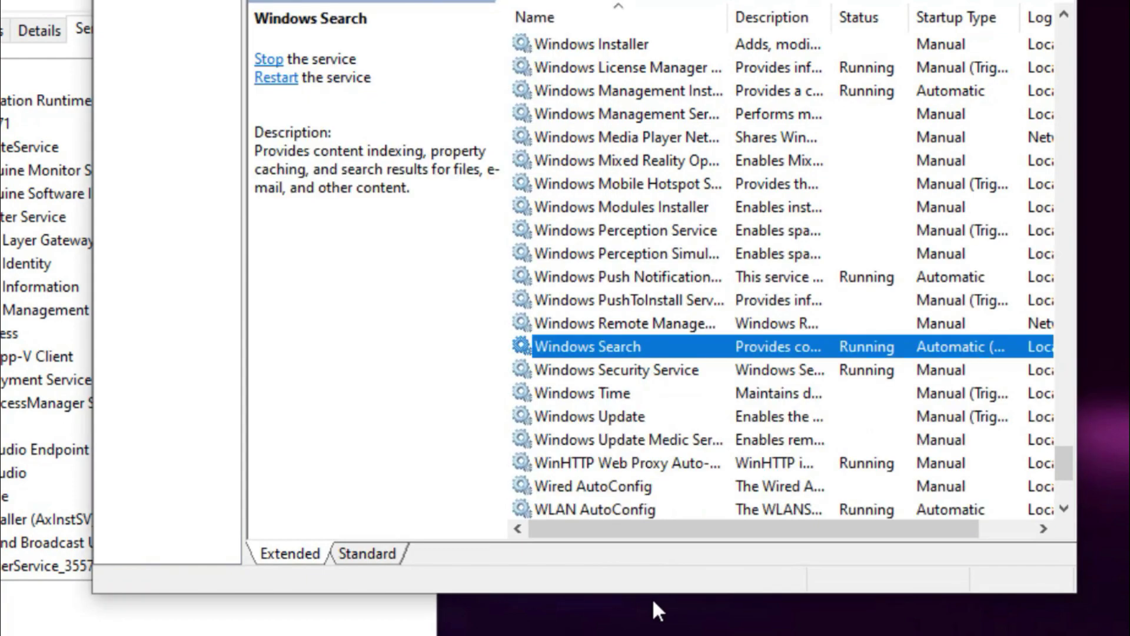
{"action": "key", "text": "shift+F10"}
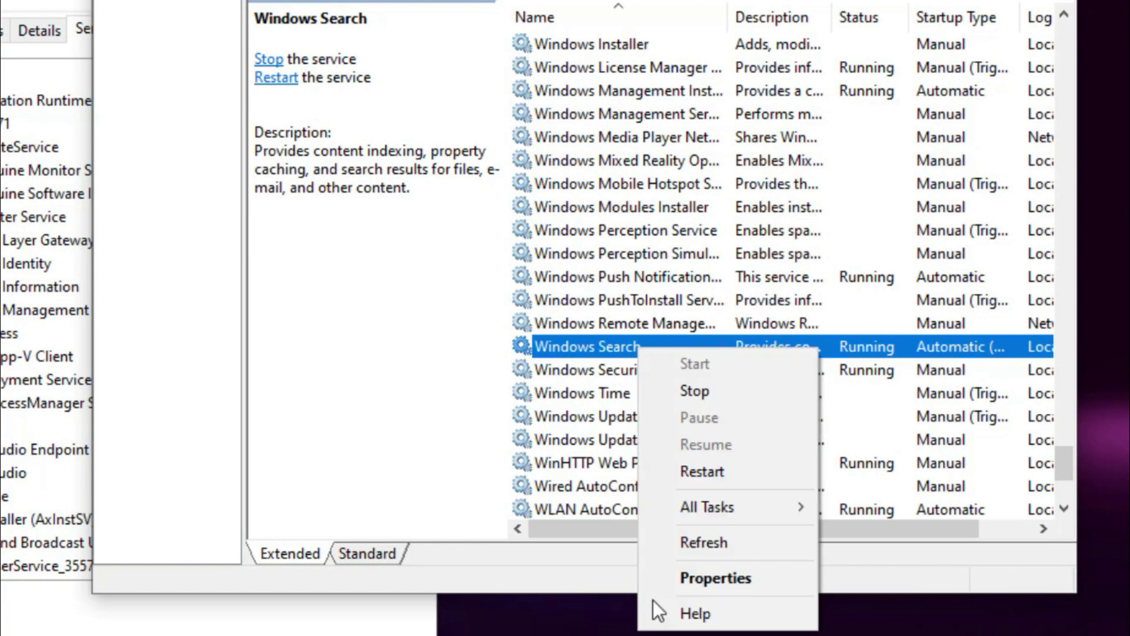
{"action": "key", "text": "Down"}
{"action": "key", "text": "Down"}
{"action": "key", "text": "Down"}
{"action": "key", "text": "Down"}
{"action": "key", "text": "Escape"}
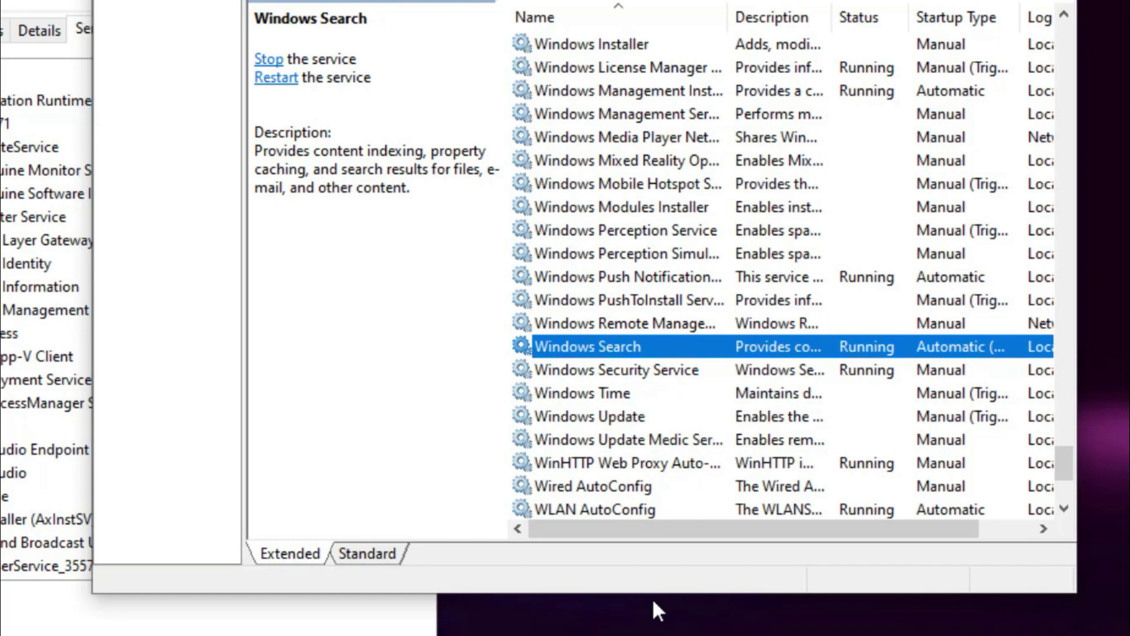
{"action": "key", "text": "shift+F10"}
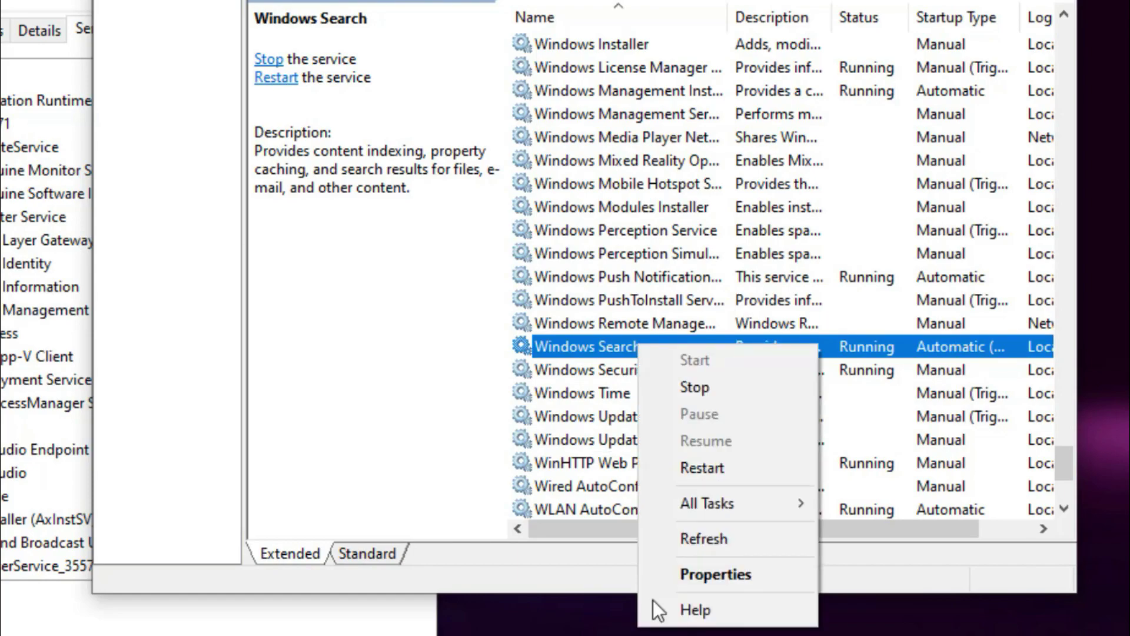
{"action": "key", "text": "Down"}
{"action": "key", "text": "Down"}
{"action": "key", "text": "Down"}
{"action": "key", "text": "Down"}
{"action": "key", "text": "Return"}
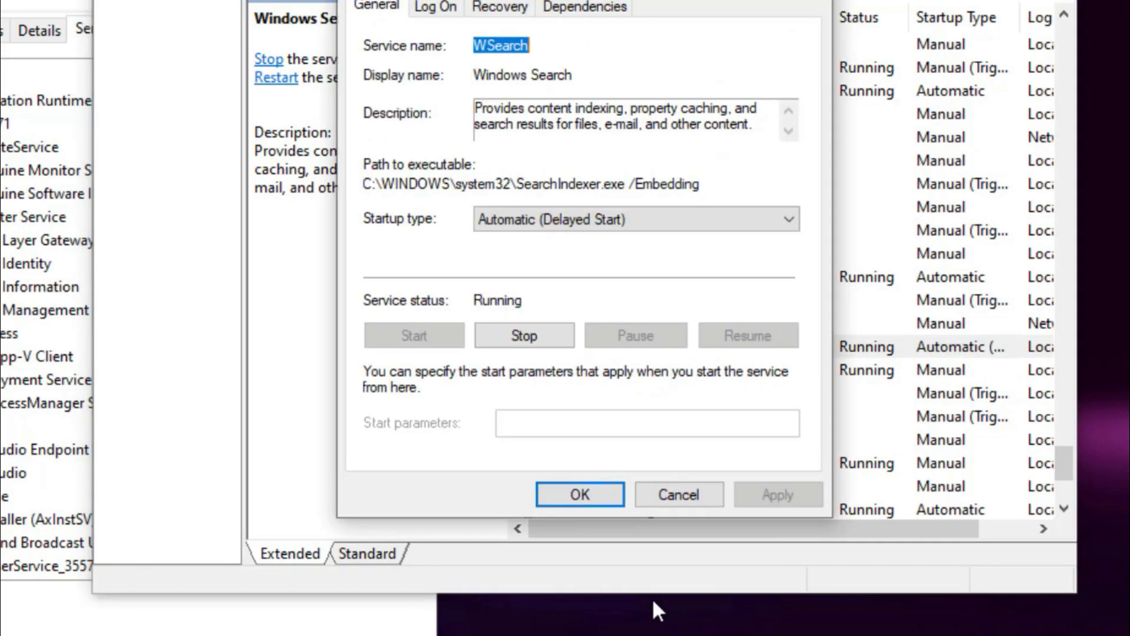
{"action": "key", "text": "Tab"}
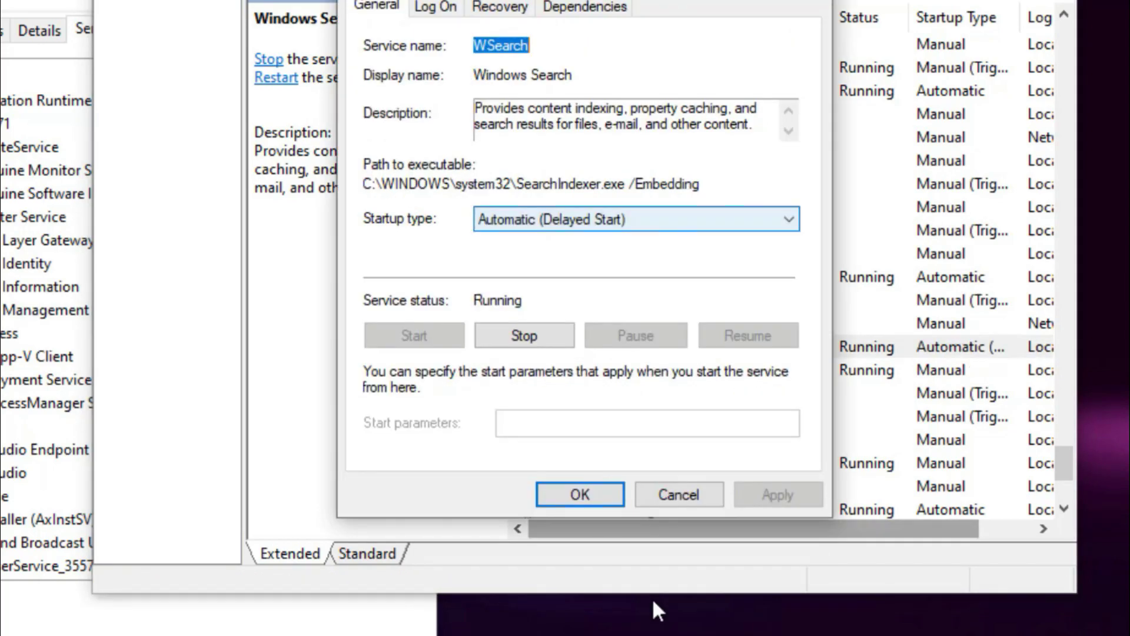
{"action": "key", "text": "alt+Down"}
{"action": "key", "text": "End"}
{"action": "key", "text": "Return"}
{"action": "key", "text": "alt+Down"}
{"action": "key", "text": "Home"}
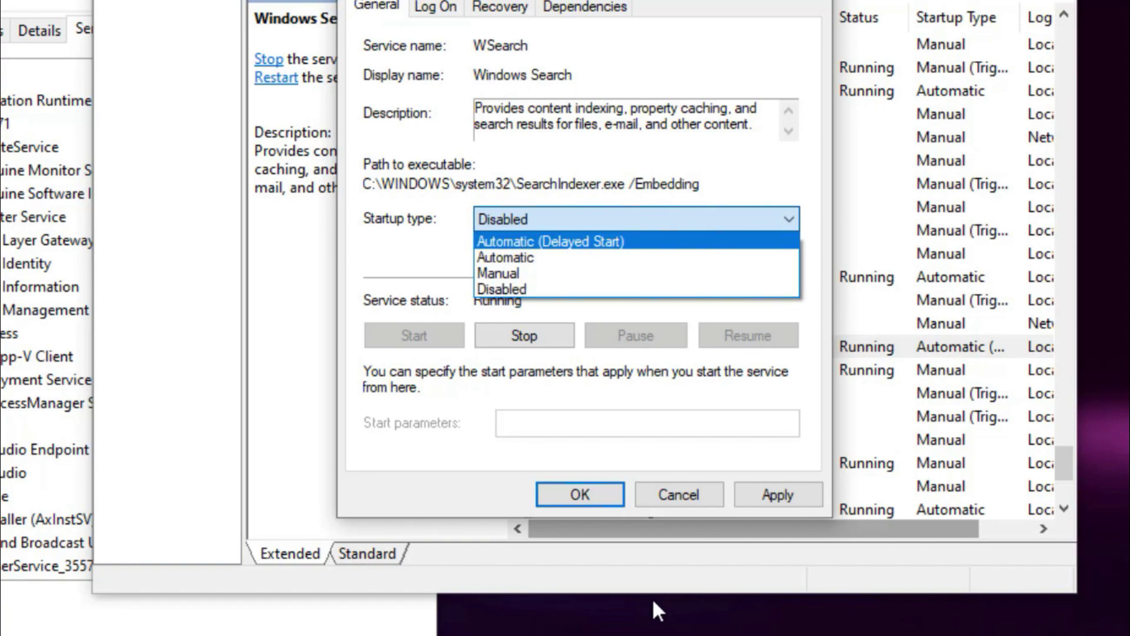
{"action": "key", "text": "Return"}
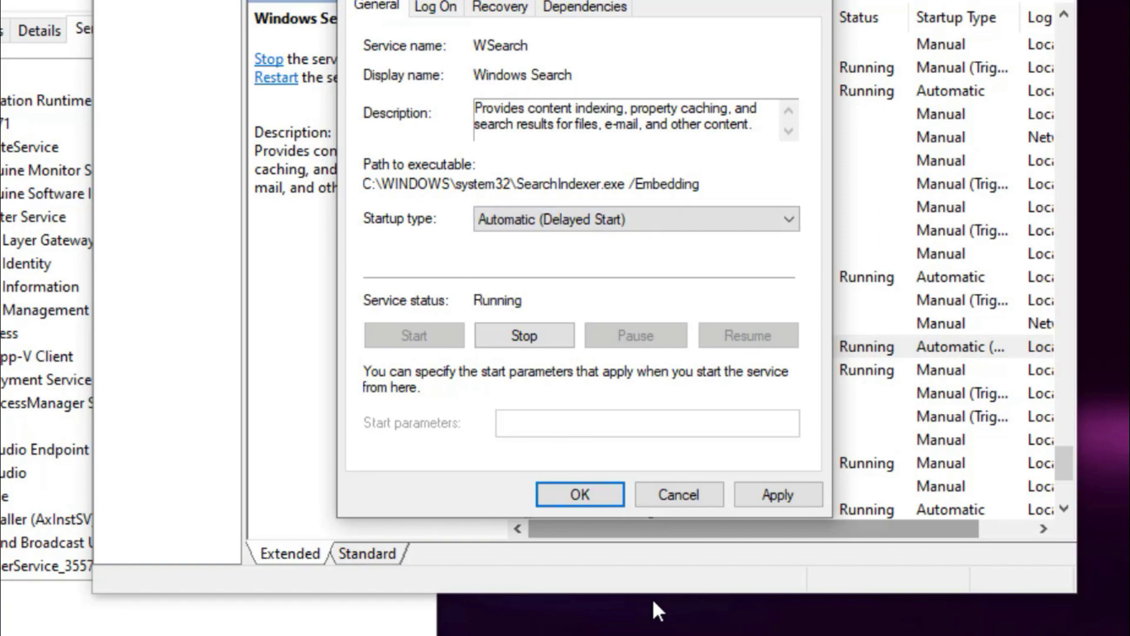
{"action": "key", "text": "alt+a"}
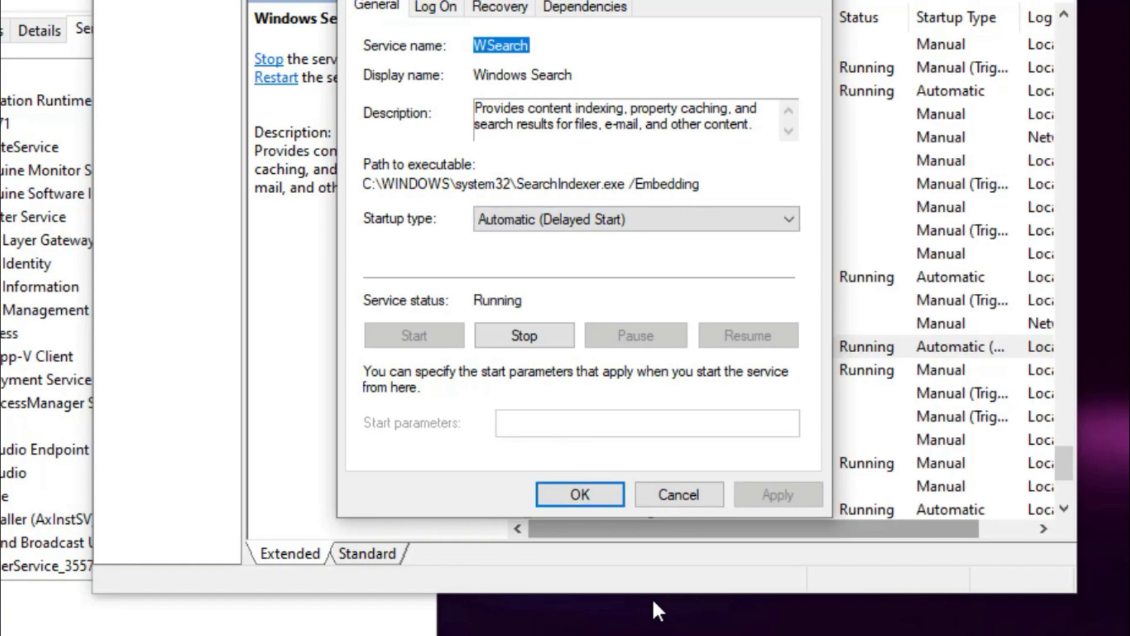
{"action": "key", "text": "Escape"}
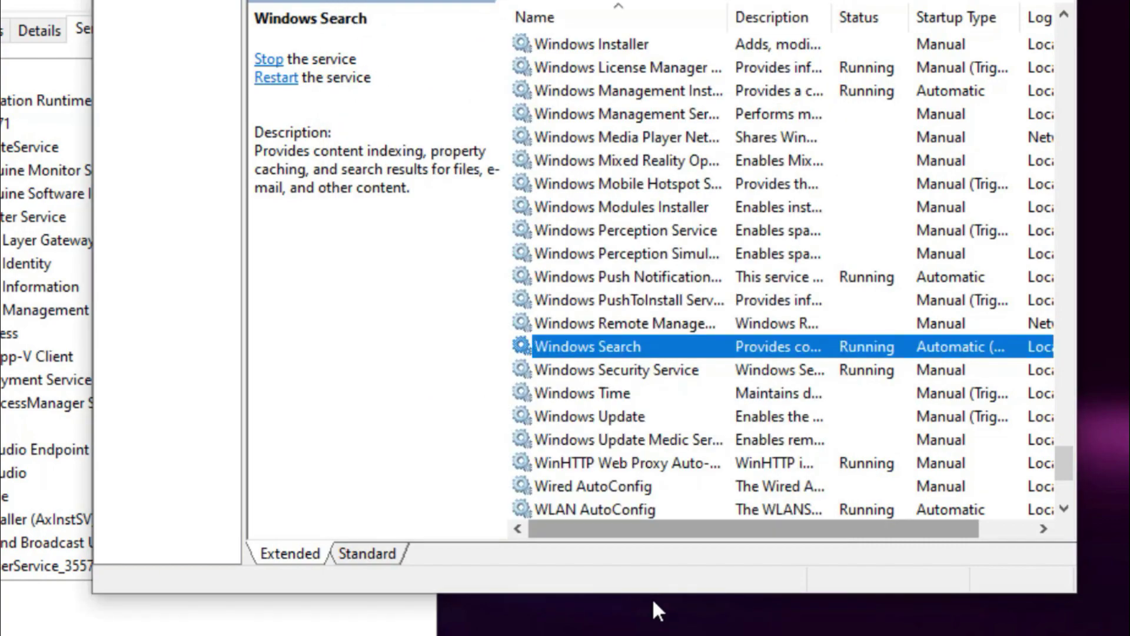
Step: Restart the Windows Search service, then close the console back to the desktop
{"action": "key", "text": "shift+F10"}
{"action": "key", "text": "Down"}
{"action": "key", "text": "Down"}
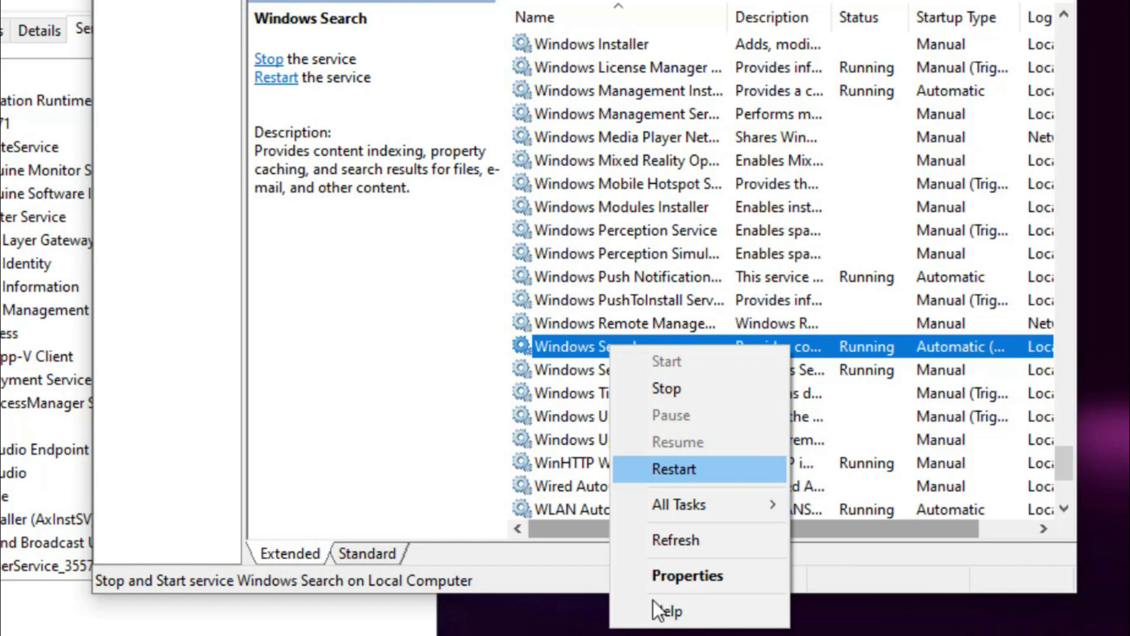
{"action": "key", "text": "Return"}
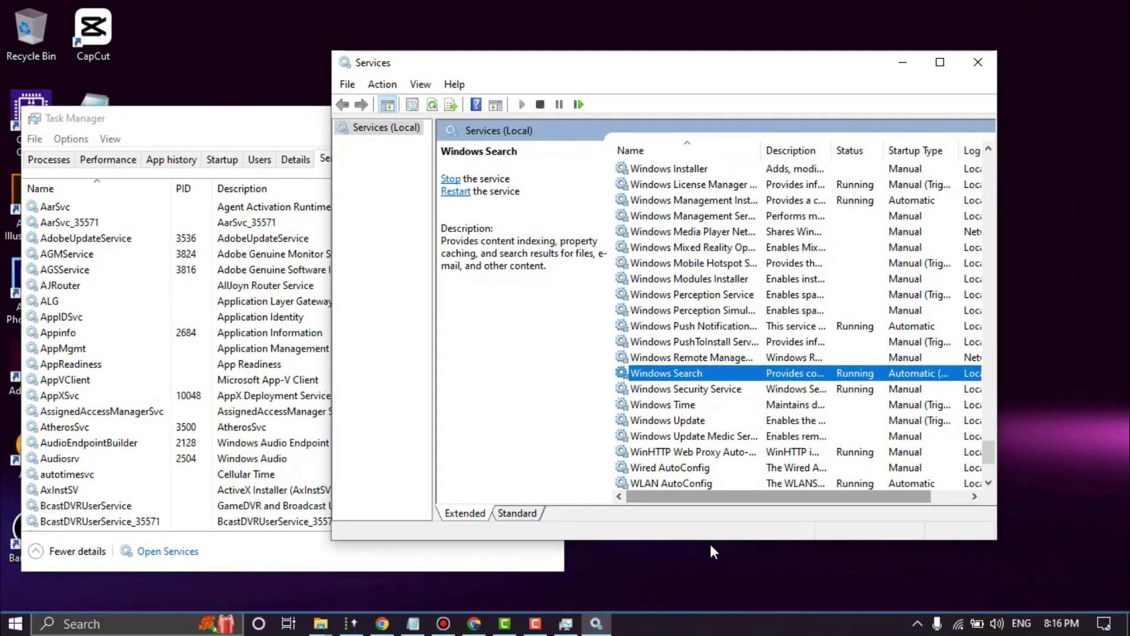
{"action": "left_click", "coordinate": [151, 623]}
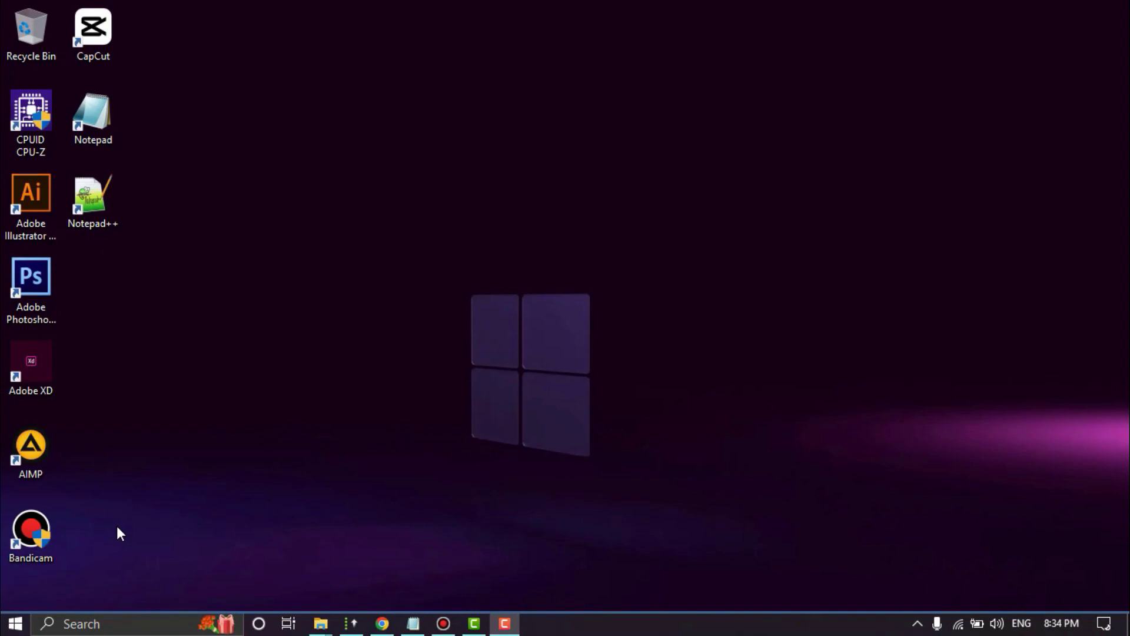
Step: Launch Control Panel via Run and go into Indexing Options
{"action": "key", "text": "super+r"}
{"action": "key", "text": "BackSpace"}
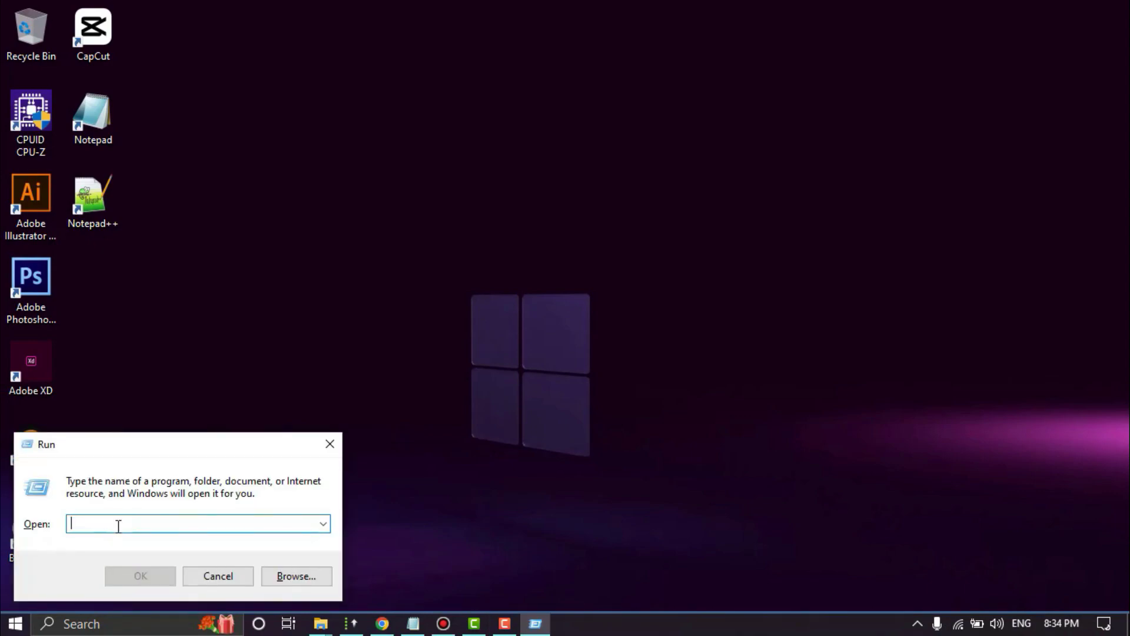
{"action": "type", "text": "con"}
{"action": "type", "text": "tro"}
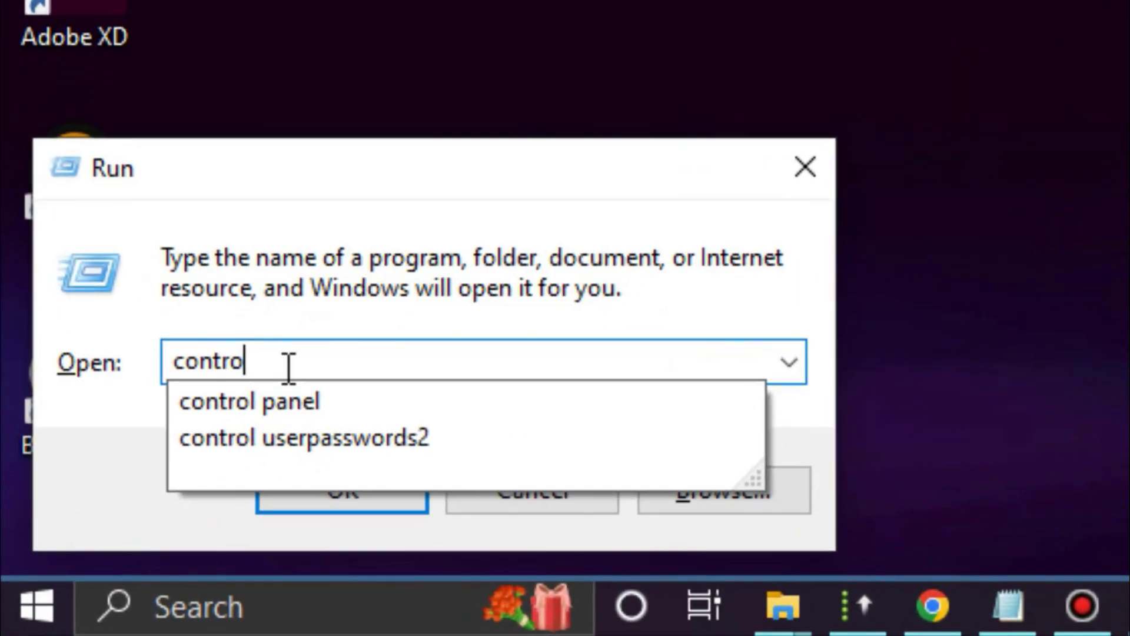
{"action": "type", "text": "l panel"}
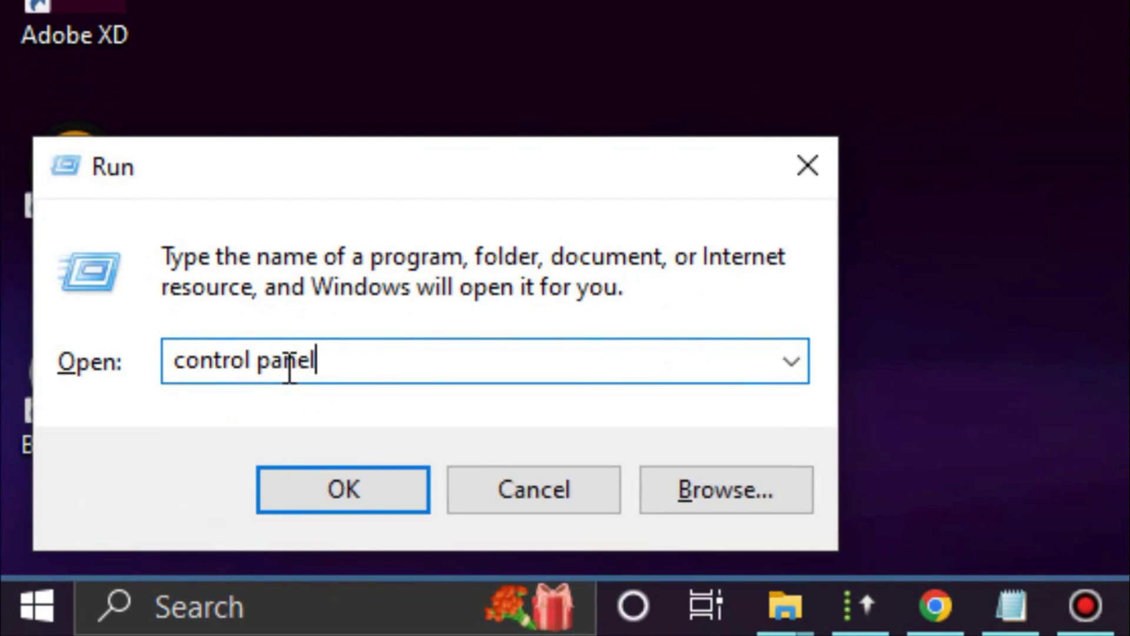
{"action": "key", "text": "Return"}
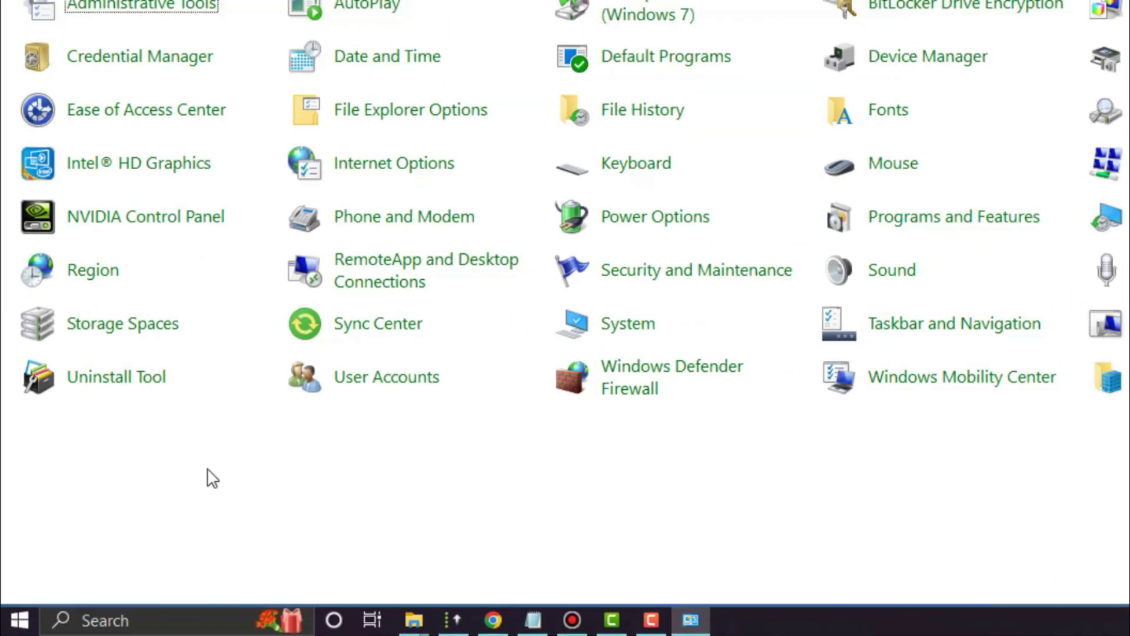
{"action": "left_click", "coordinate": [888, 230]}
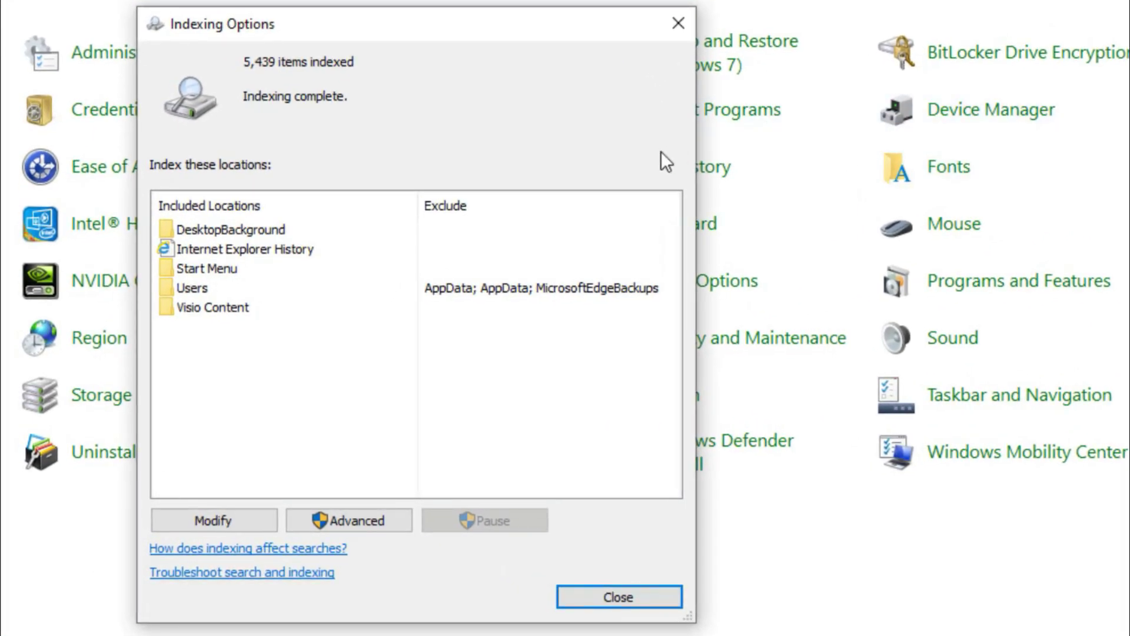
Step: From Advanced indexing options, confirm rebuilding the search index
{"action": "left_click", "coordinate": [348, 520]}
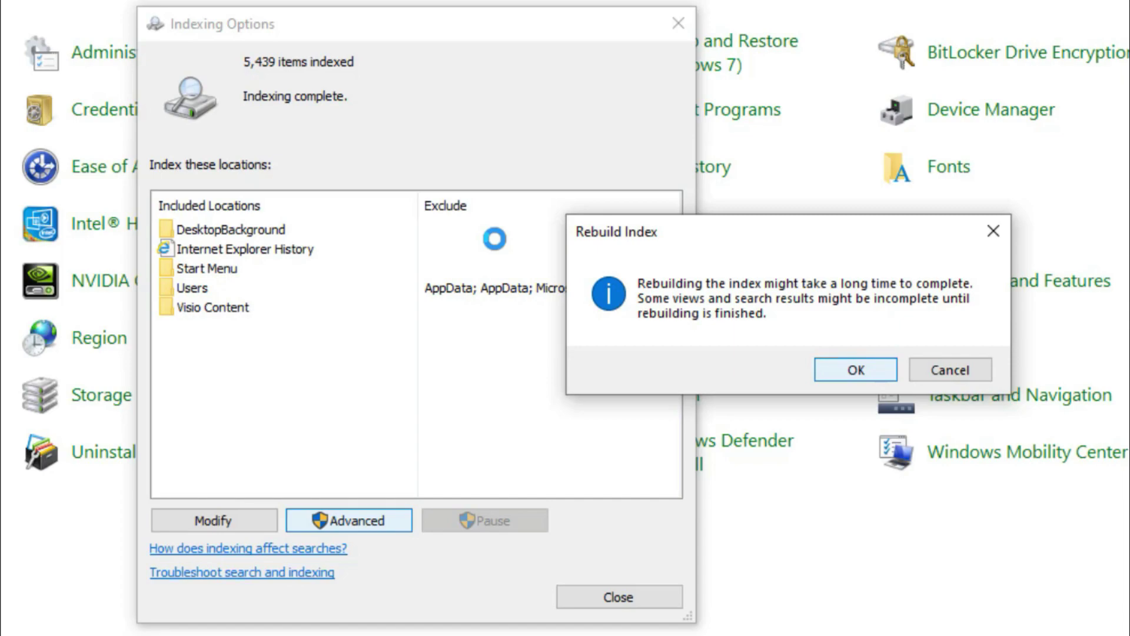
{"action": "key", "text": "Return"}
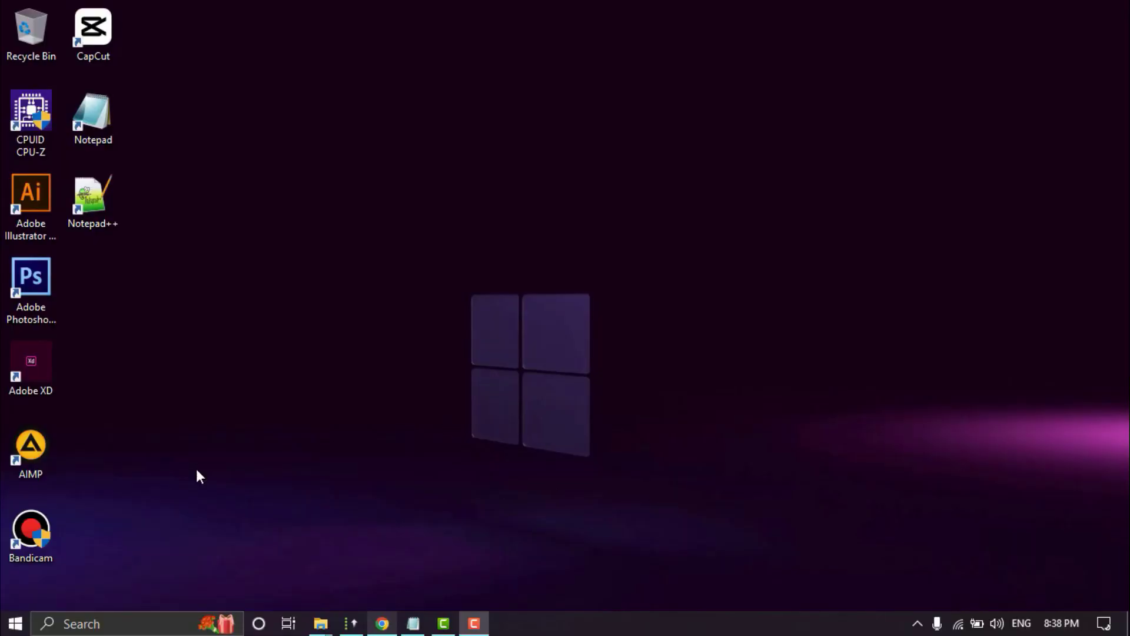
Step: Start Windows PowerShell as administrator from the power user menu
{"action": "right_click", "coordinate": [16, 623]}
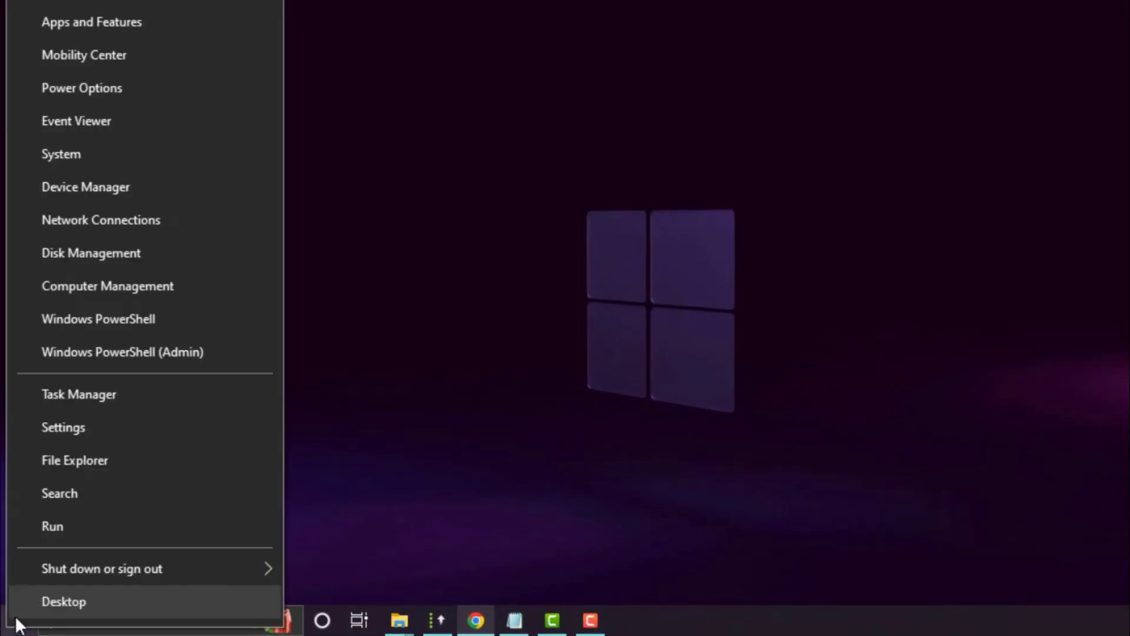
{"action": "left_click", "coordinate": [160, 353]}
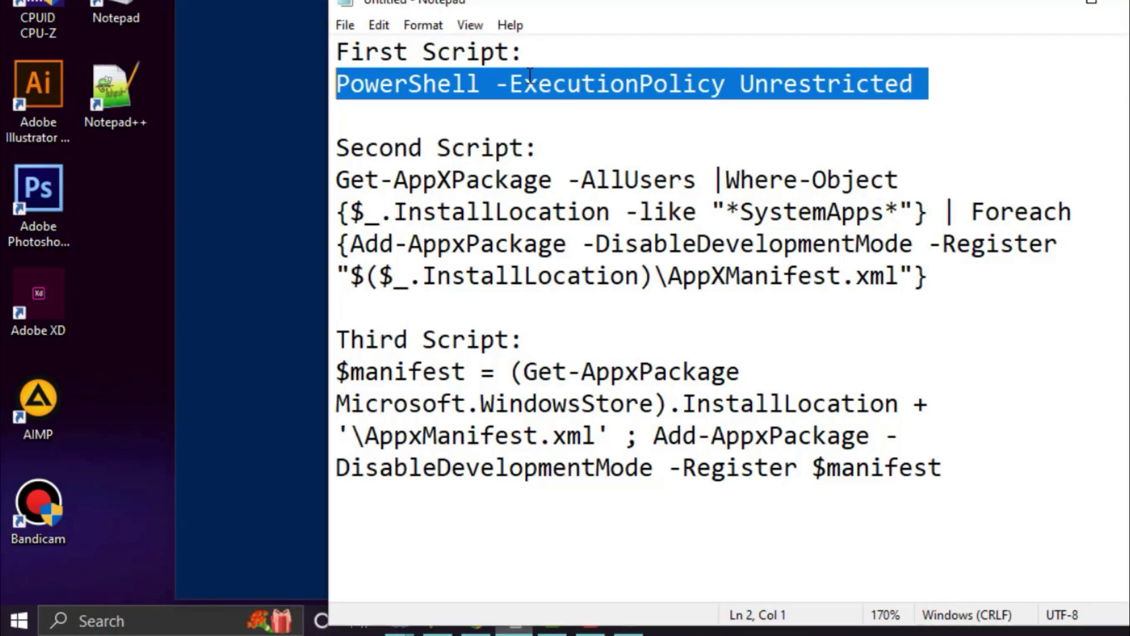
{"action": "left_click", "coordinate": [310, 36]}
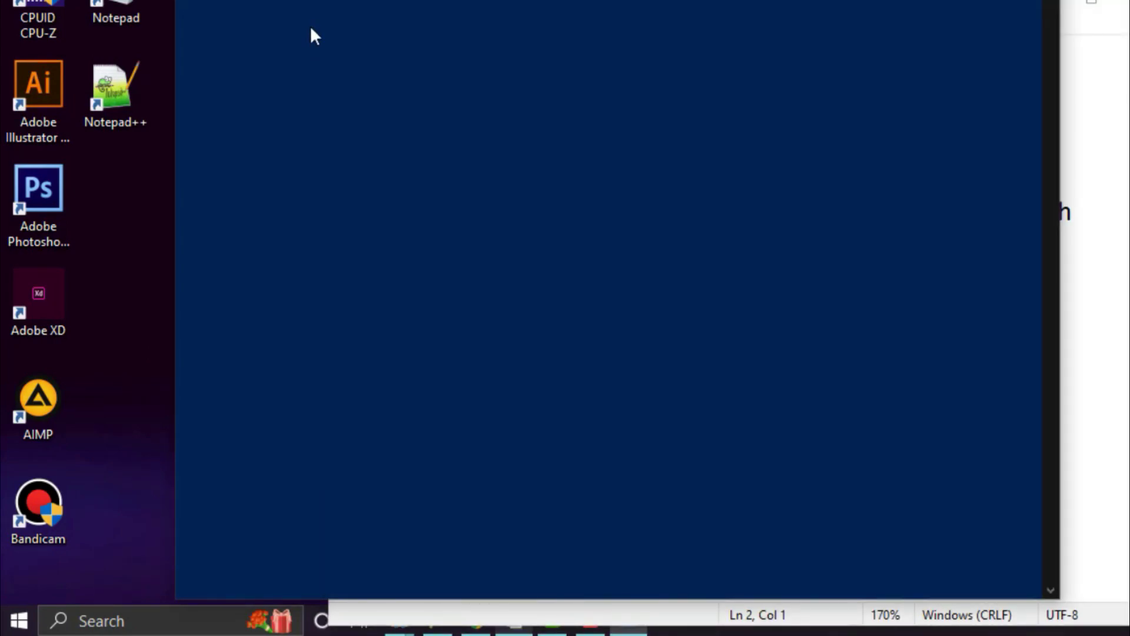
Step: Copy the second script from Notepad and run it to re-register all system app packages
{"action": "left_click", "coordinate": [1099, 178]}
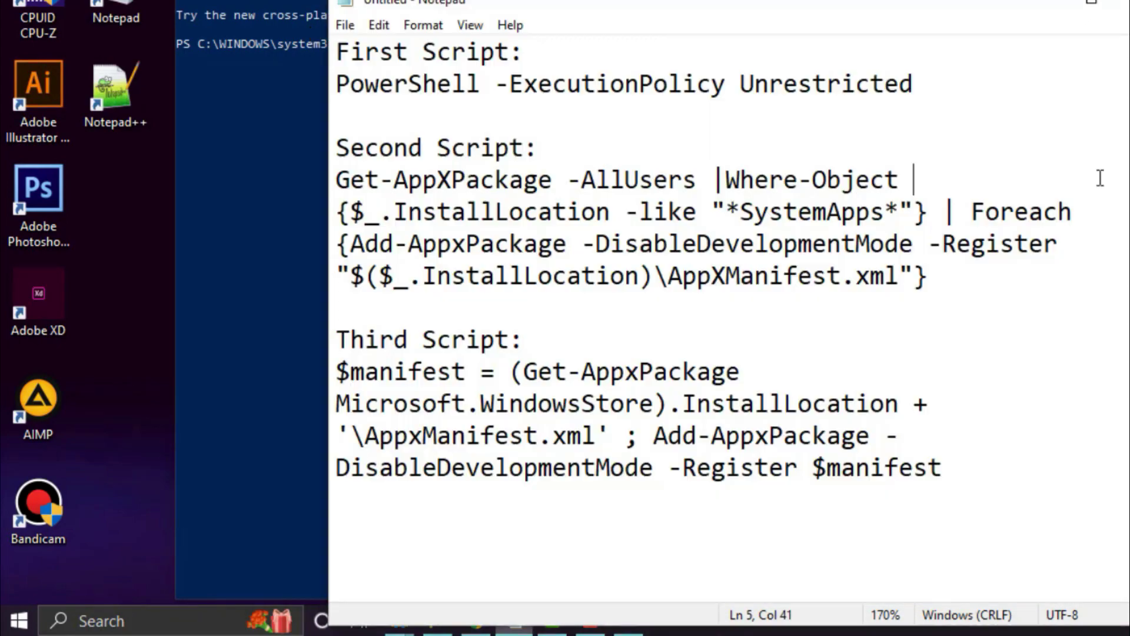
{"action": "left_click_drag", "start_coordinate": [929, 275], "coordinate": [336, 180]}
{"action": "left_click", "coordinate": [243, 80]}
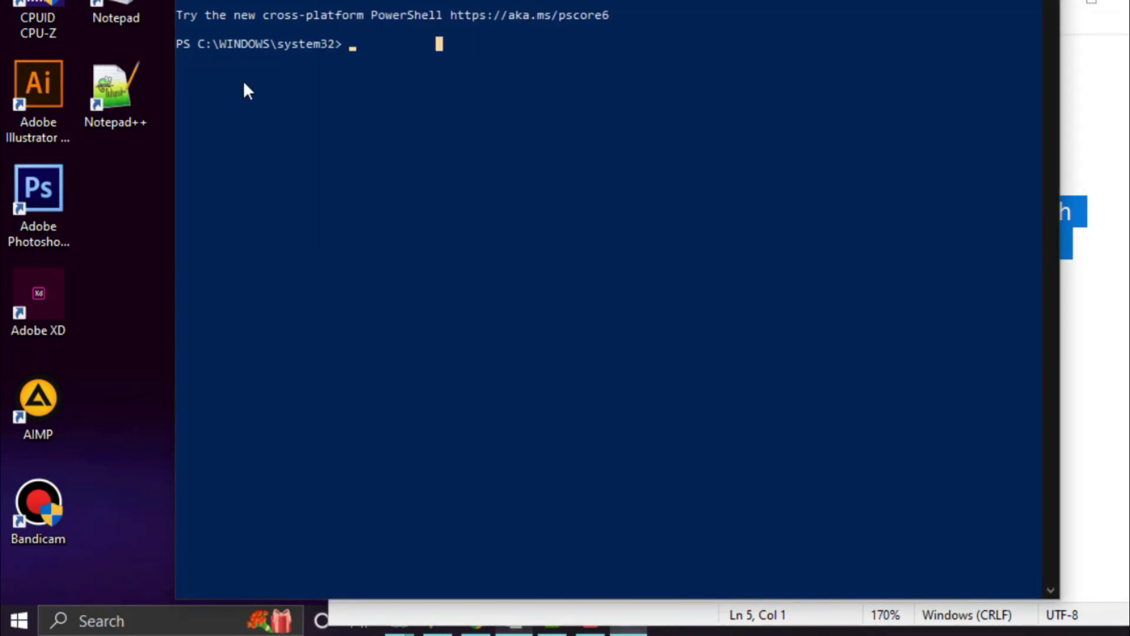
{"action": "right_click", "coordinate": [243, 81]}
{"action": "key", "text": "Return"}
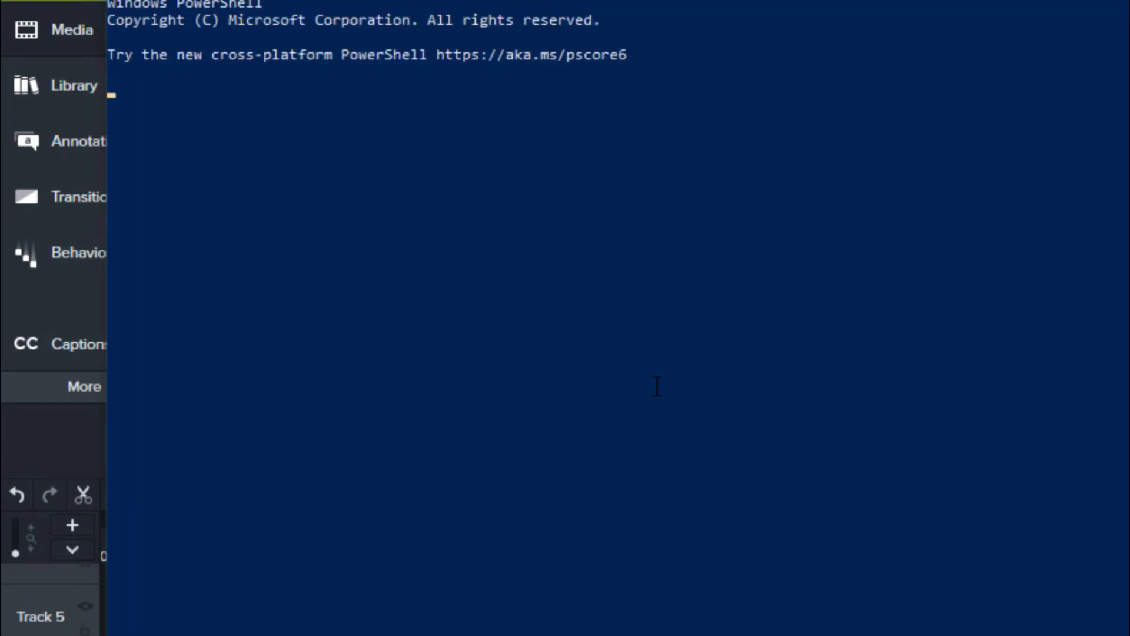
Step: Paste and run the $manifest Add-AppxPackage command to re-register the Microsoft Store
{"action": "type", "text": "$manifest = (Get-AppxPackage Microsoft.WindowsStore).InstallLocation + '\\AppxManifest.xml' ; Add-AppxPackage -DisableDevelopmentMode -Register $manifest"}
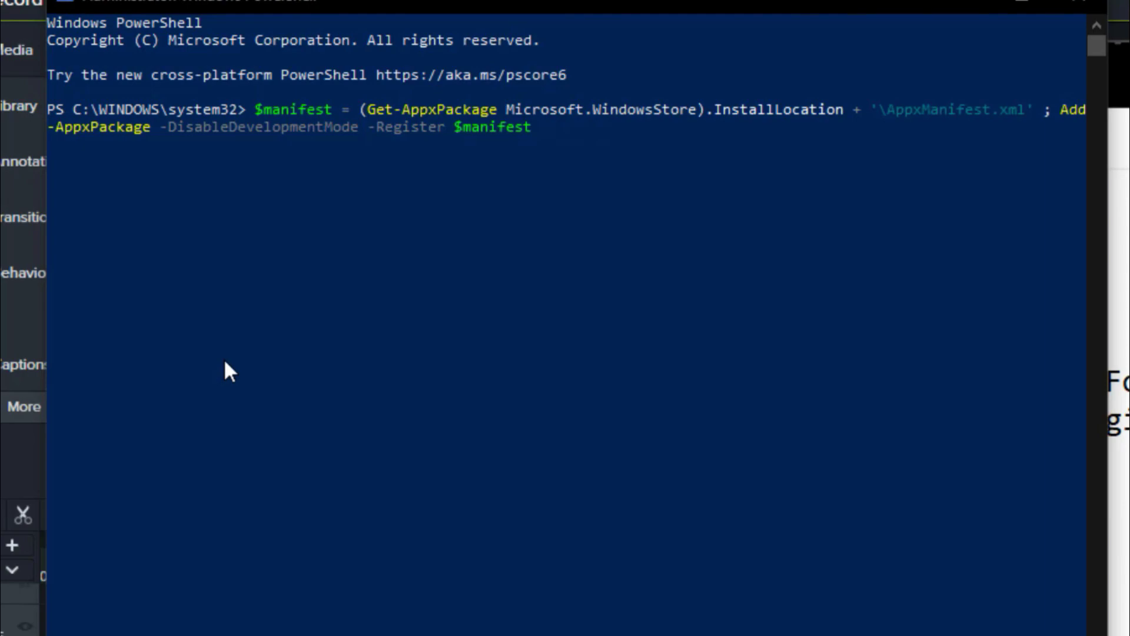
{"action": "key", "text": "Return"}
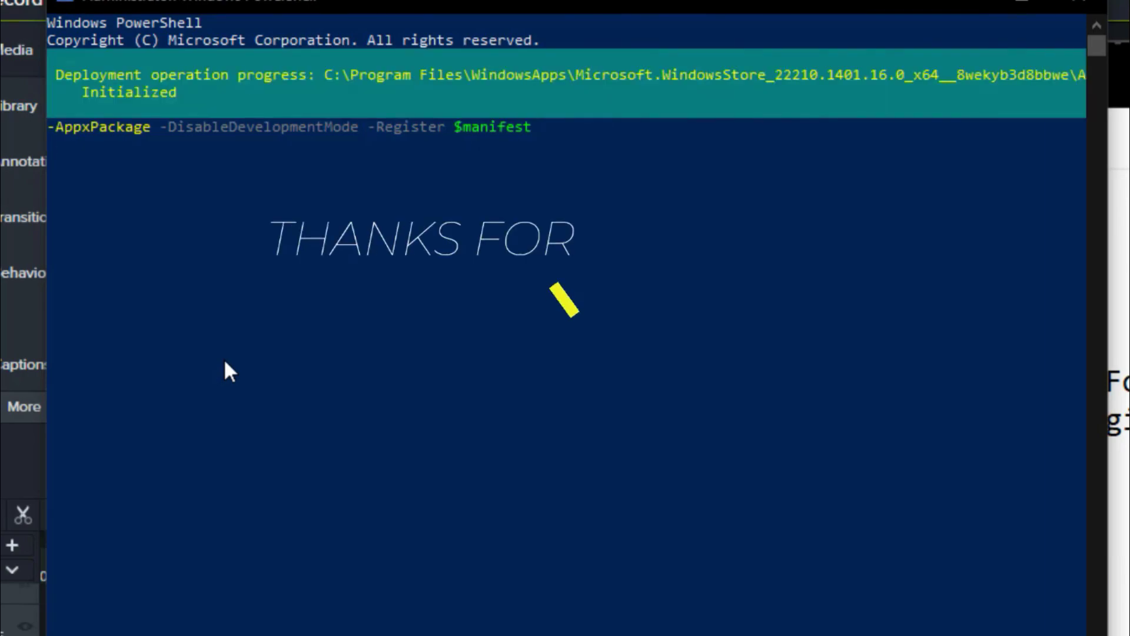